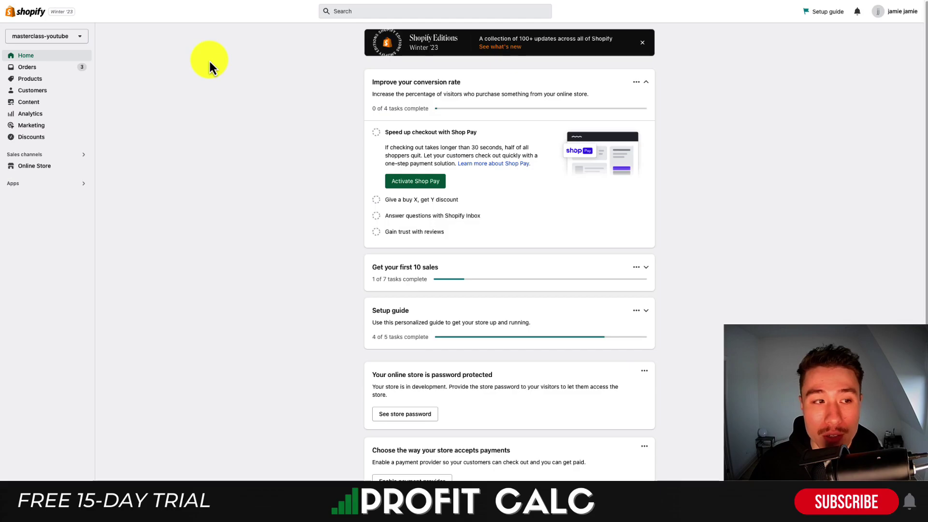
Step: Go to Content > Files in the Shopify Admin sidebar to list the uploaded files
left_click(27, 104)
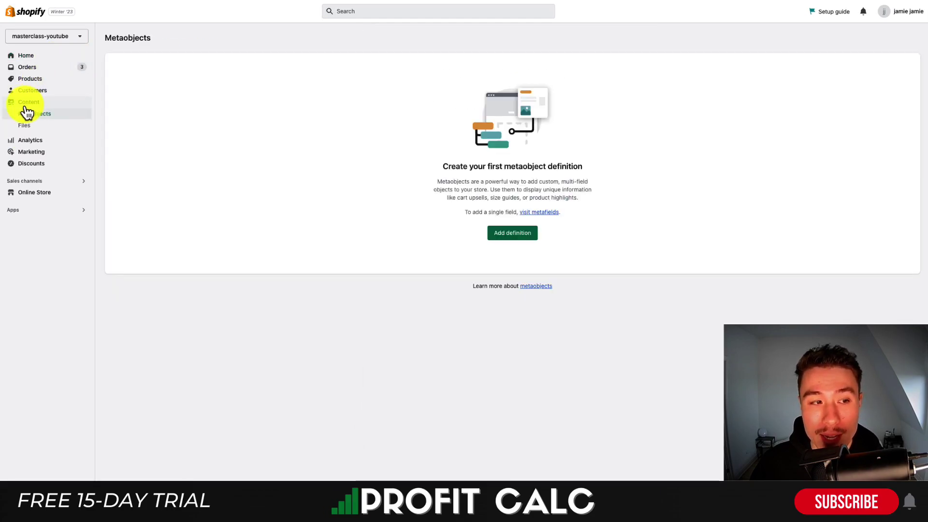
left_click(25, 126)
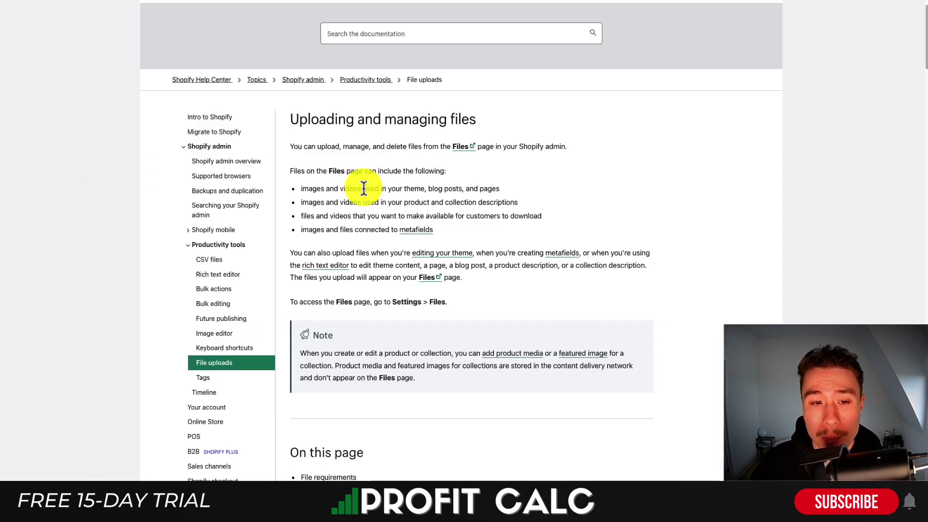
left_click_drag(311, 190, 501, 187)
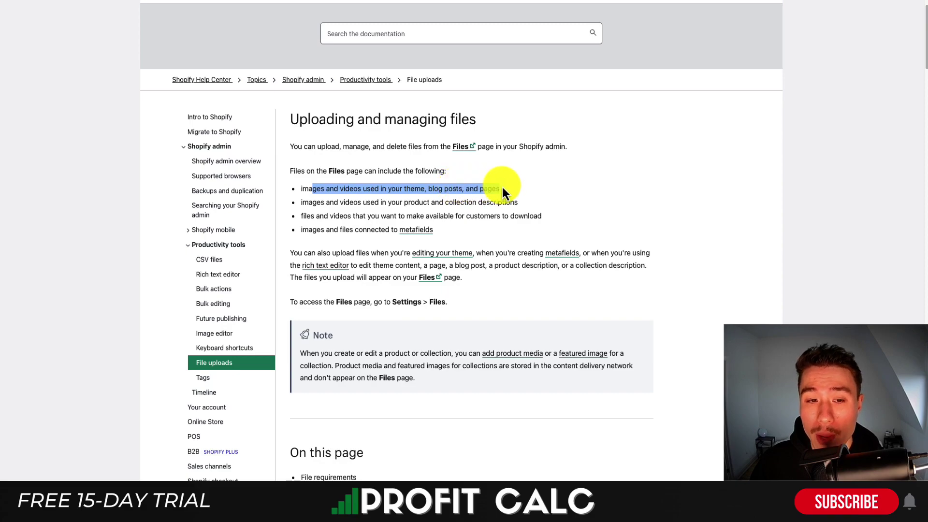
left_click(308, 203)
left_click_drag(327, 205, 511, 203)
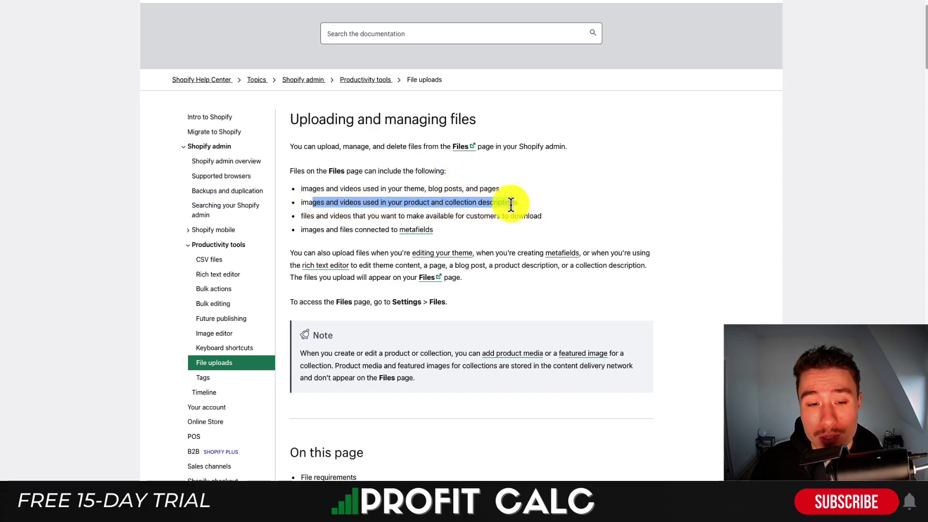
left_click(327, 213)
left_click_drag(330, 218, 479, 217)
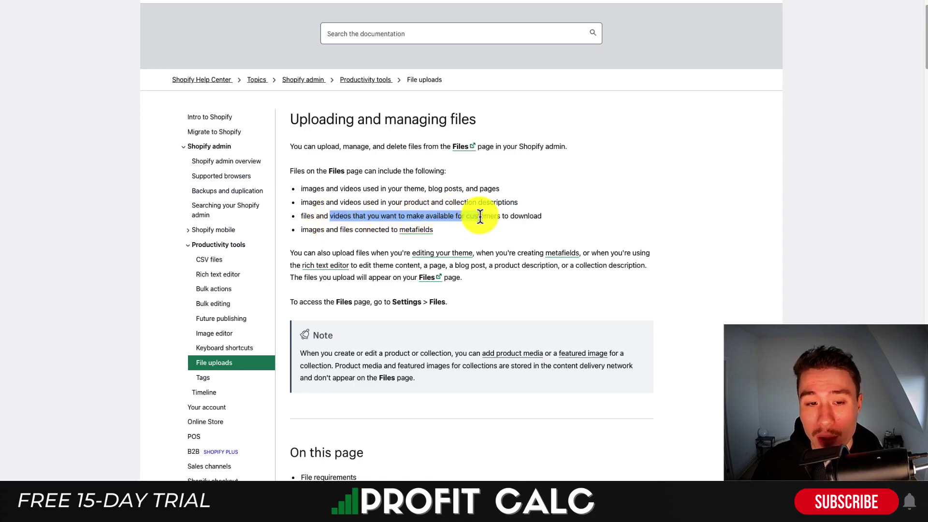
left_click(310, 228)
left_click_drag(306, 230, 472, 232)
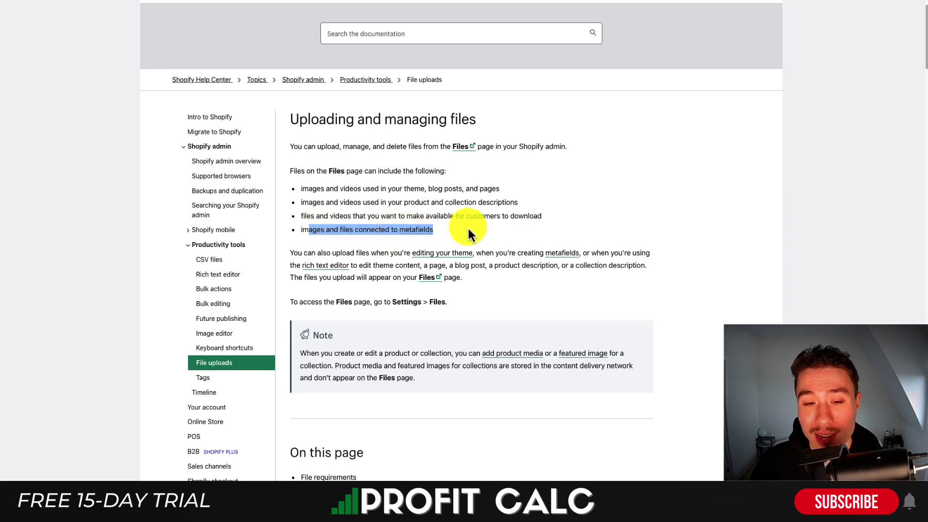
left_click(506, 222)
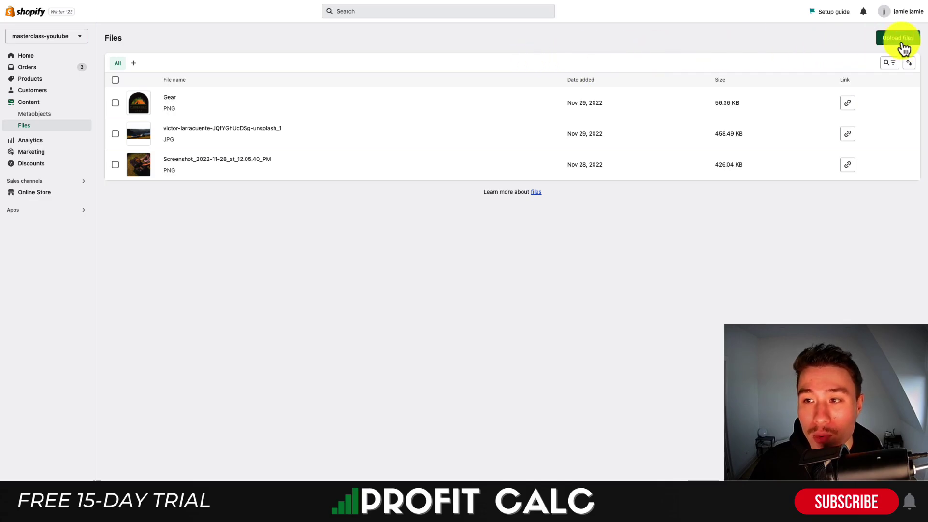
Step: Start uploading a new screenshot image to the store's Files
left_click(896, 38)
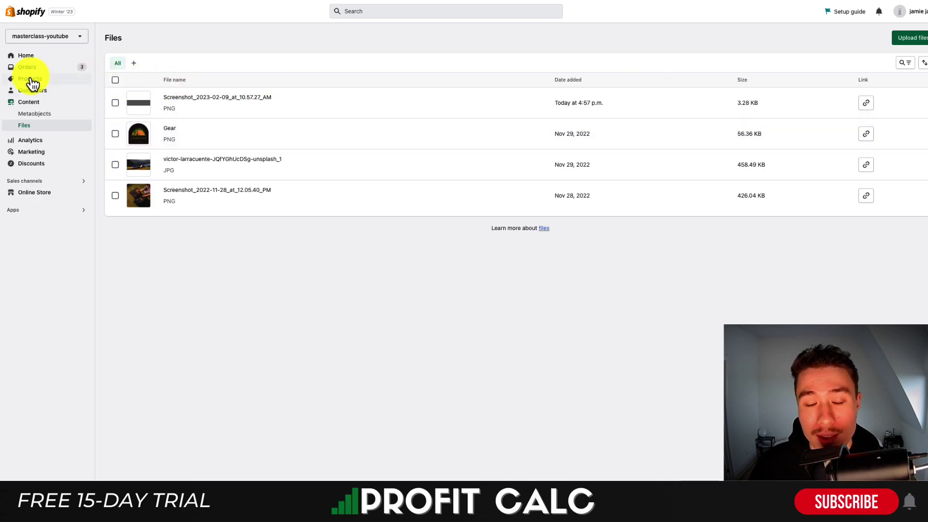
Step: Open Men's classic tee and insert the uploaded grey image with alt text 'image' into its description
left_click(30, 79)
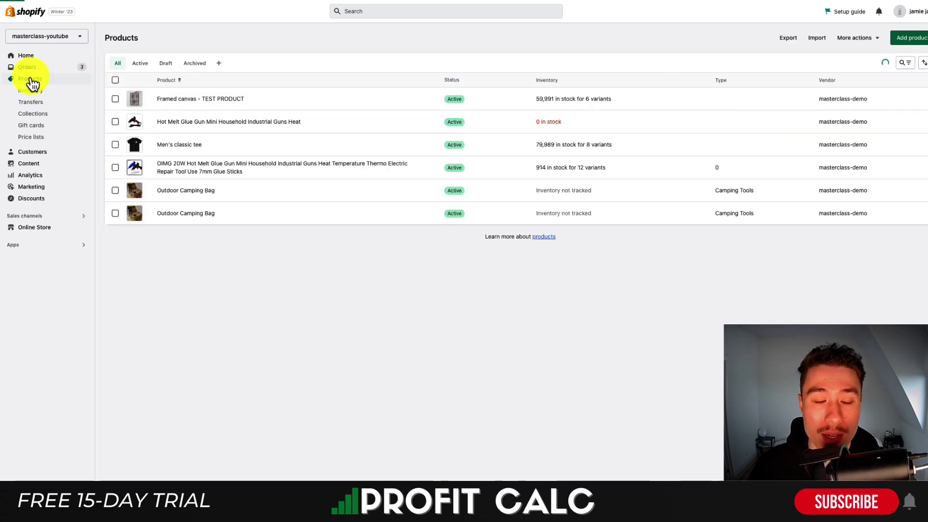
left_click(179, 146)
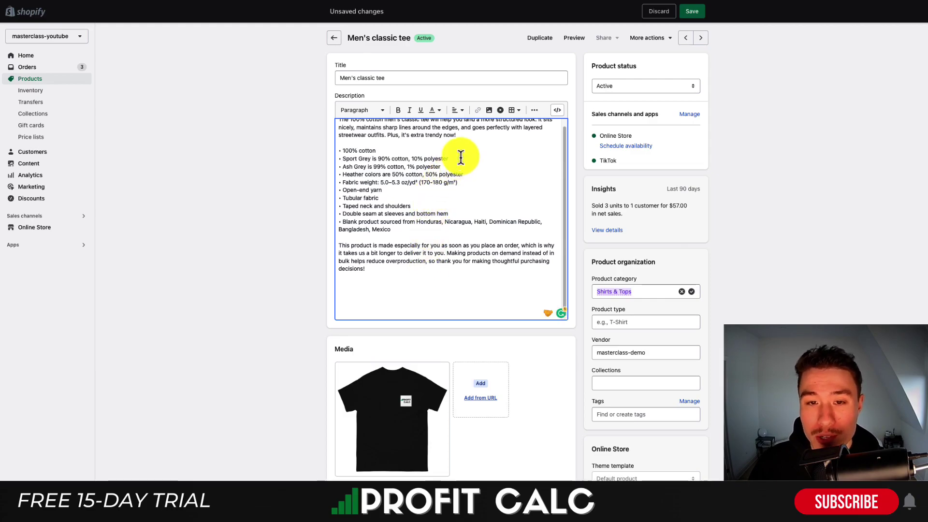
left_click(490, 112)
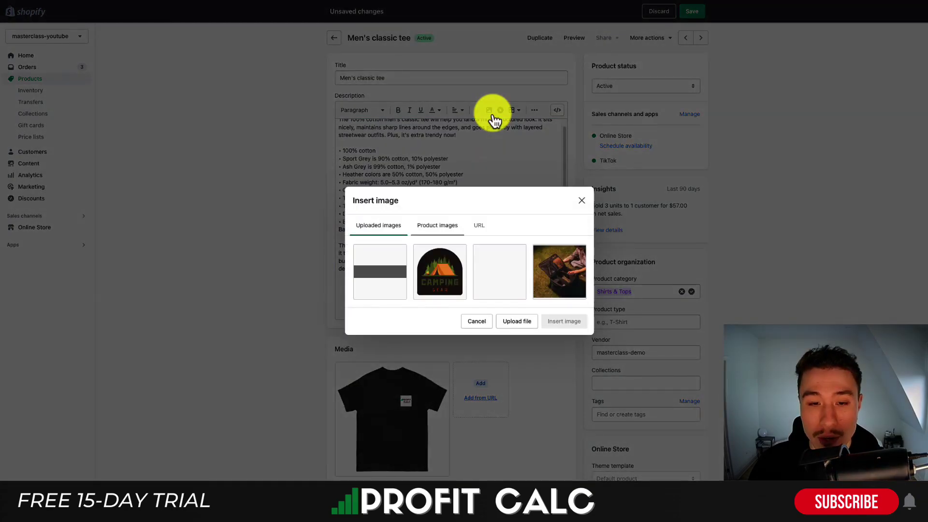
left_click(379, 263)
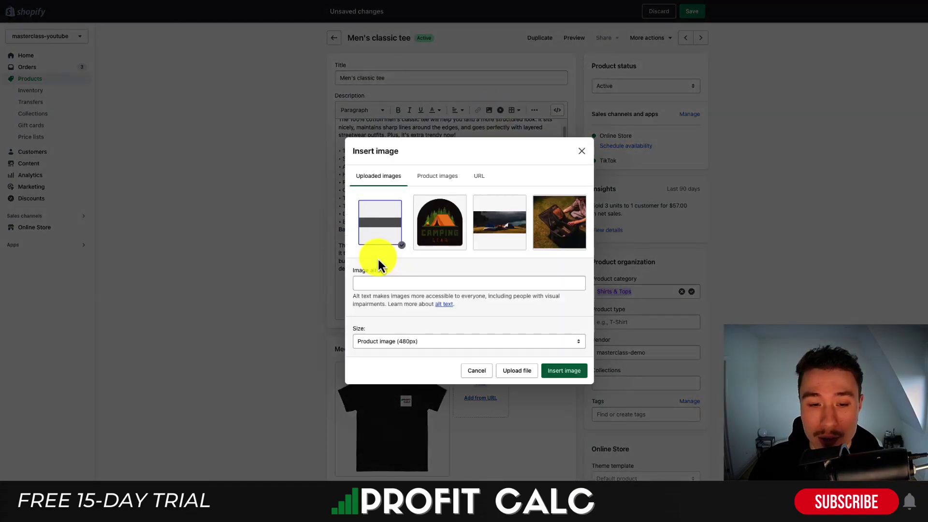
left_click(405, 288)
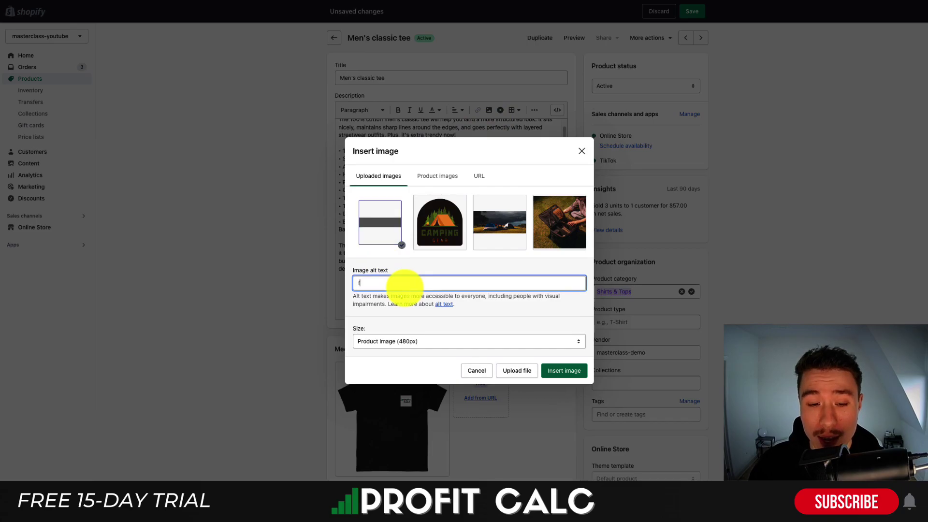
type("image")
left_click(569, 372)
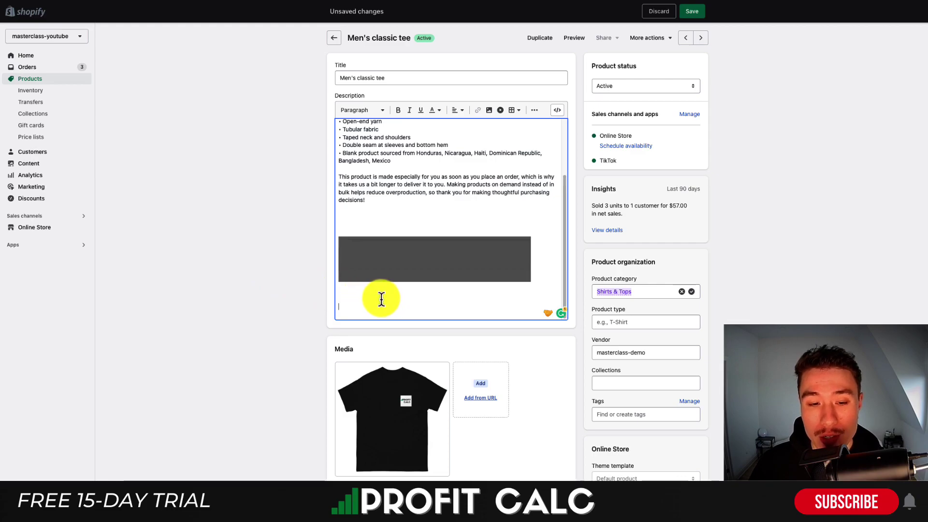
Step: Type the 'Download this file here' line below the image
type("Di")
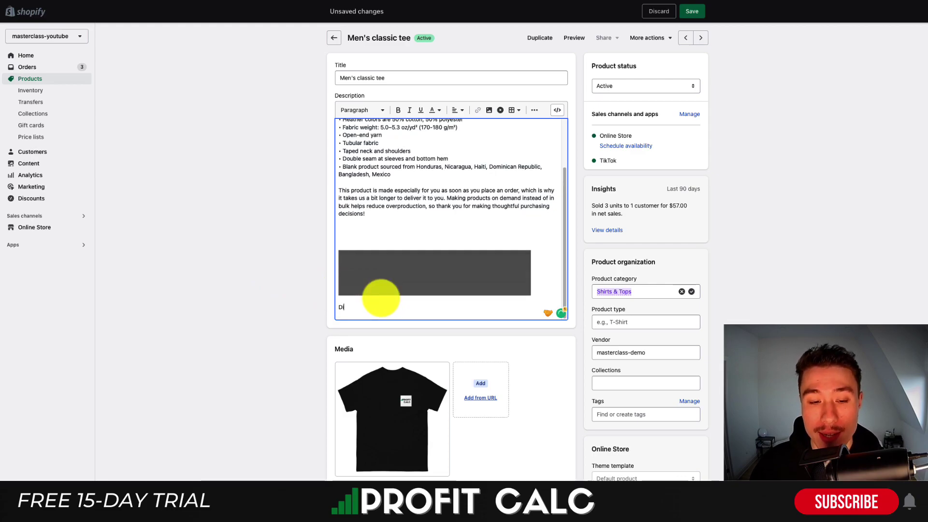
type("wn")
key("BackSpace")
key("BackSpace")
key("BackSpace")
type("ownload th")
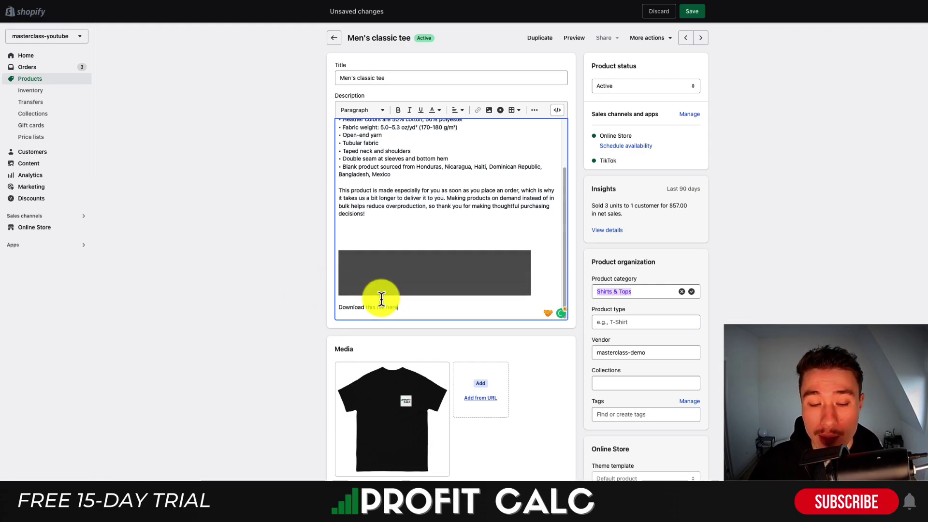
Step: Link the selected 'file here' words to the pasted URL of the uploaded file
left_click_drag(389, 309, 387, 311)
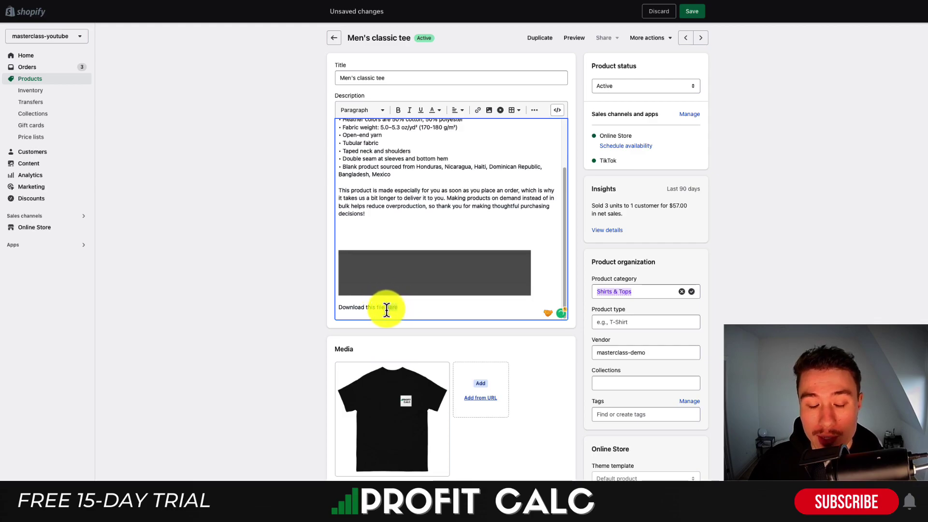
left_click(477, 110)
left_click(400, 239)
key("ctrl+v")
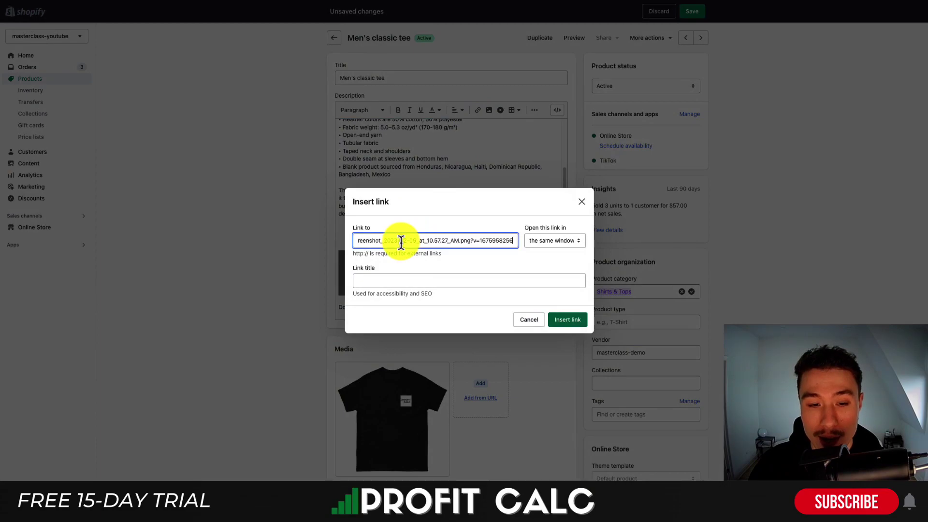
left_click_drag(401, 241, 320, 237)
double_click(380, 240)
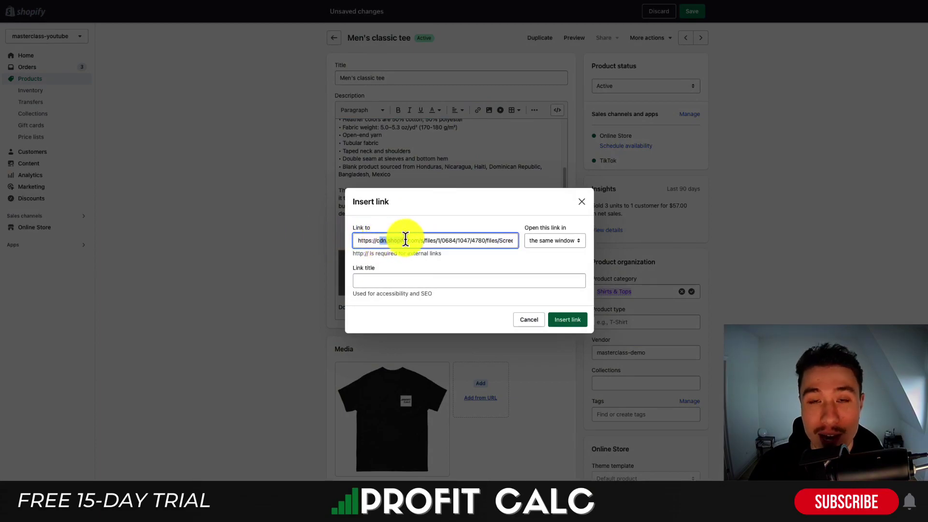
left_click_drag(405, 239, 523, 242)
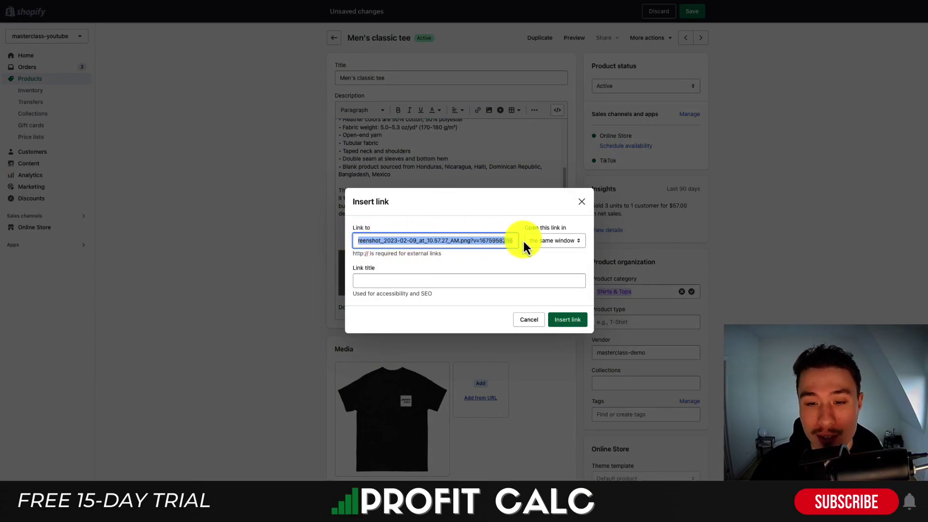
left_click(542, 260)
Step: Make the link open in a new window, title it 'download fi', and insert it
left_click(547, 245)
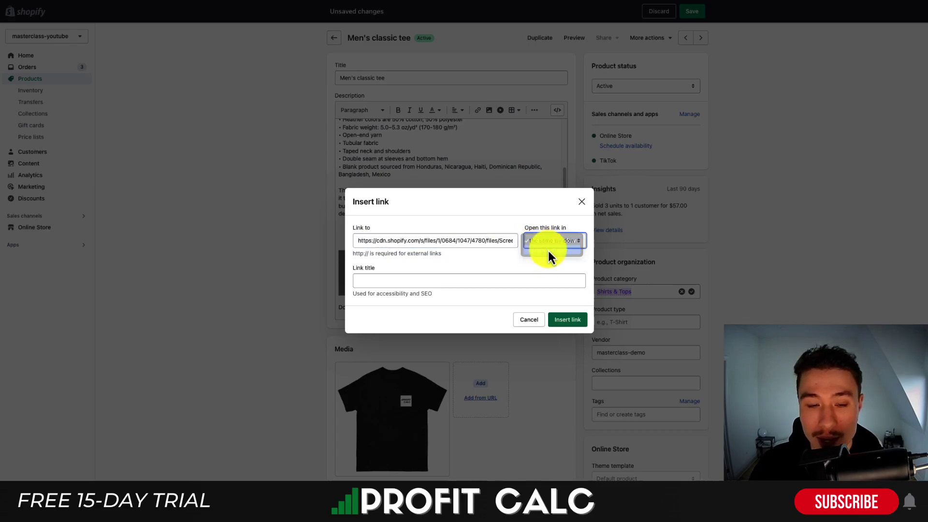
left_click(547, 248)
left_click(411, 281)
type("download file")
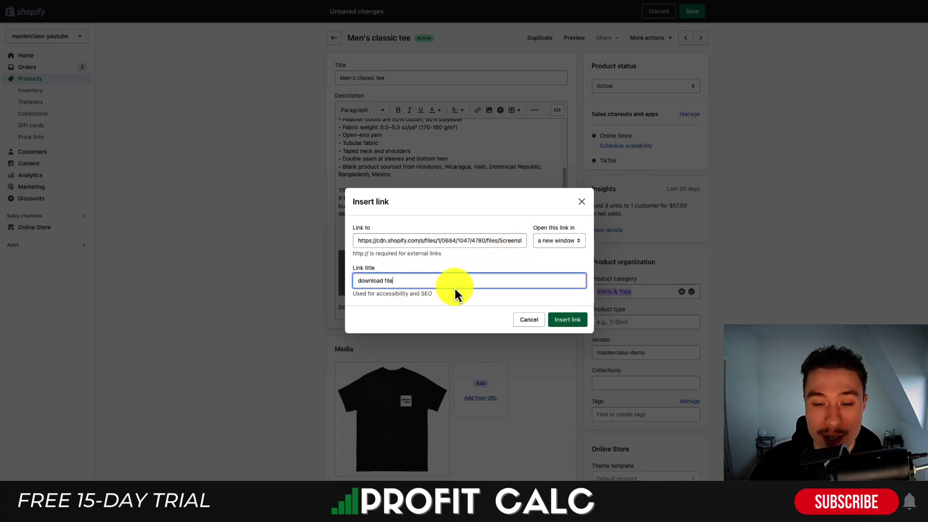
left_click(568, 320)
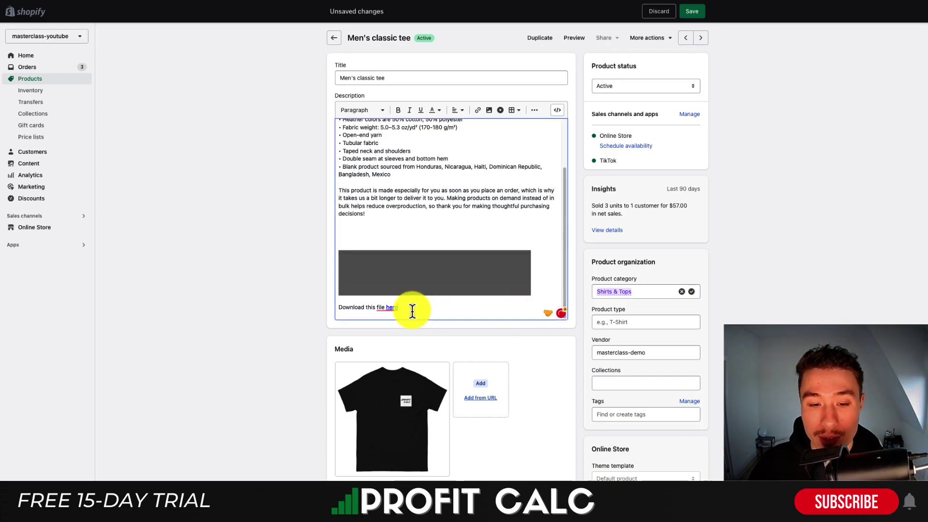
Step: Save the product and open the uploaded file via the storefront description's 'here' link
left_click(691, 12)
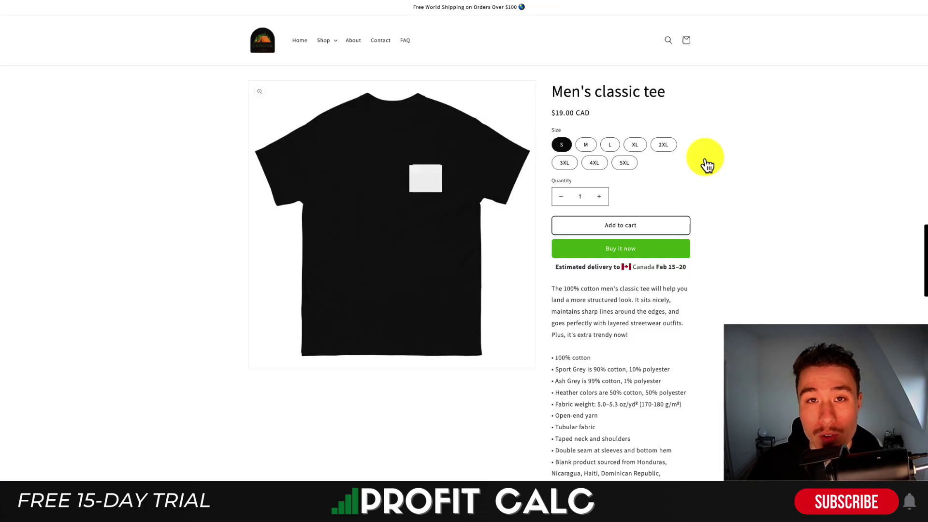
scroll(704, 158, "down", 10)
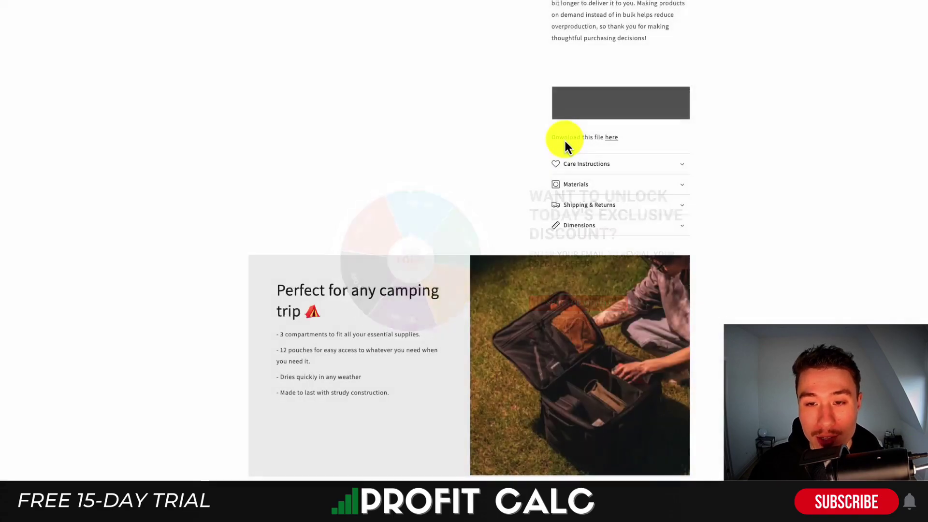
left_click(611, 138)
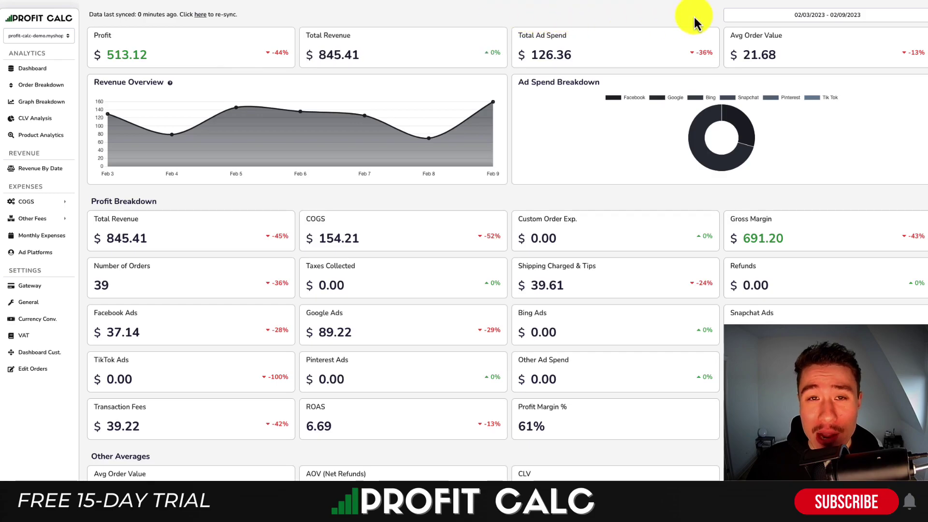
Step: Limit the Profit Calc dashboard to 02/08/2023, review it, then go to Graph Breakdown
left_click(843, 14)
left_click(891, 56)
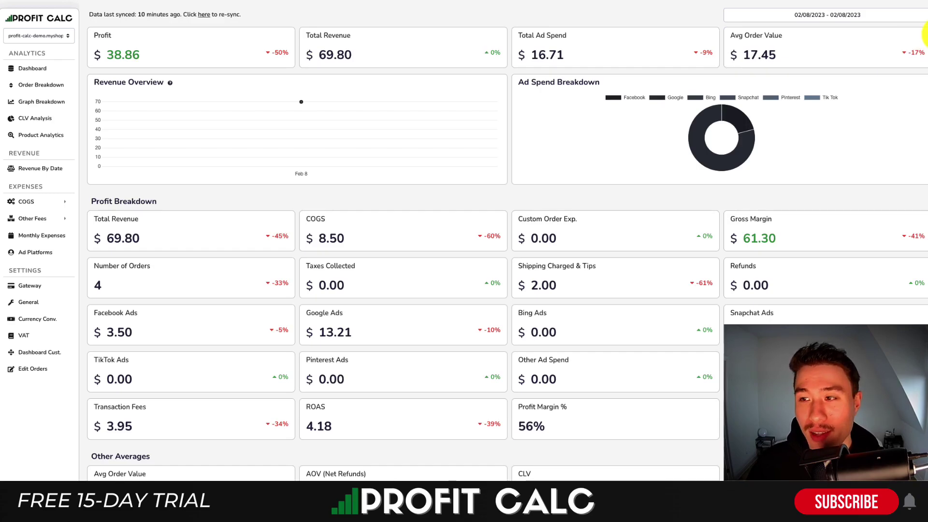
scroll(924, 34, "down", 10)
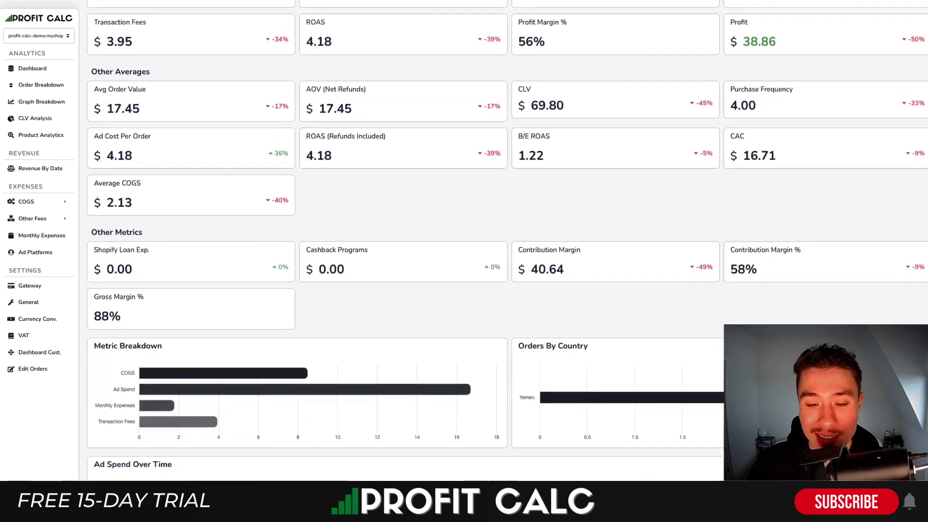
scroll(508, 241, "down", 5)
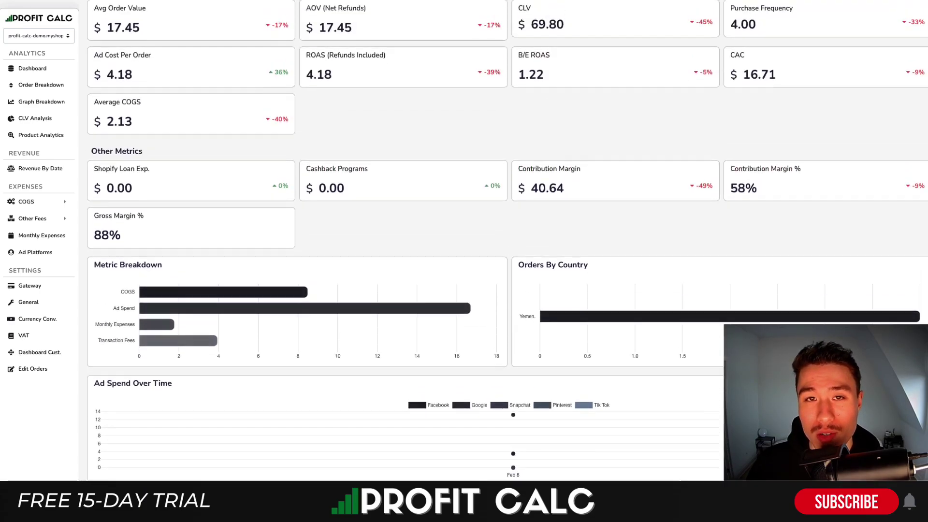
scroll(708, 135, "up", 9)
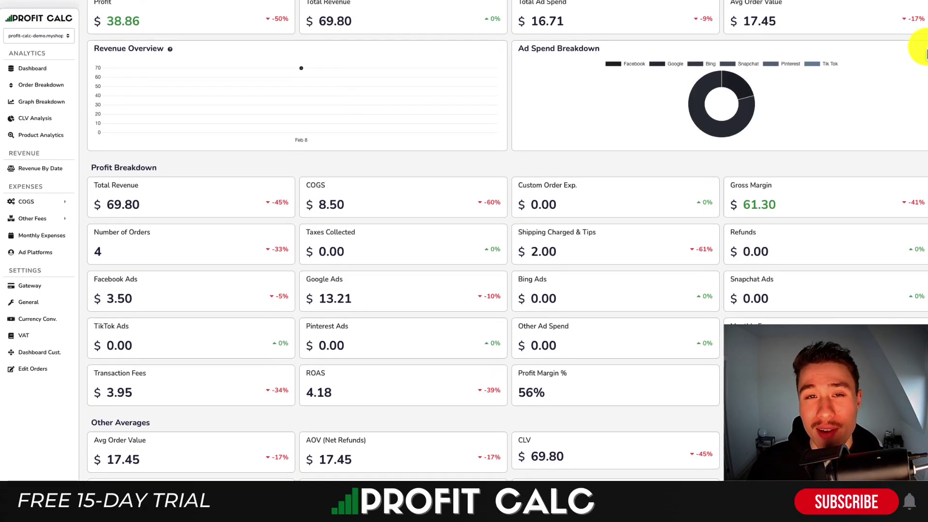
scroll(542, 189, "up", 1)
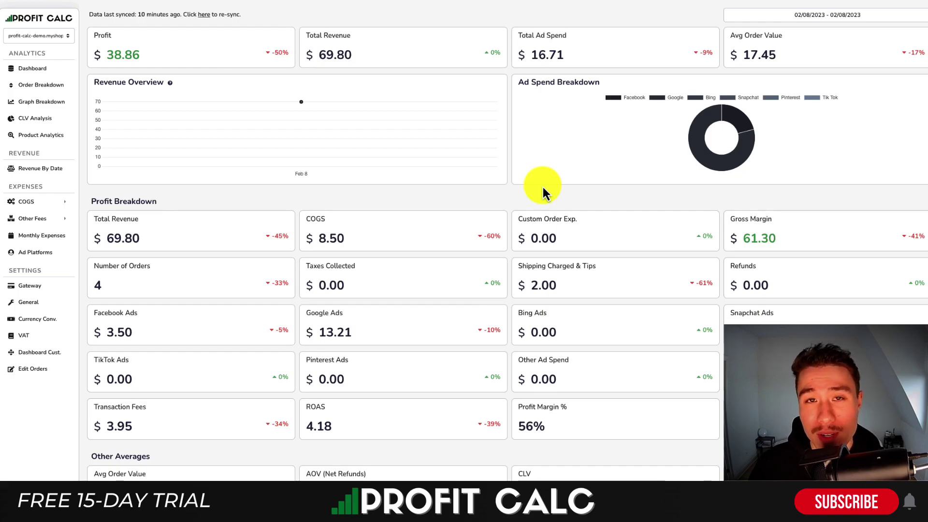
left_click(50, 101)
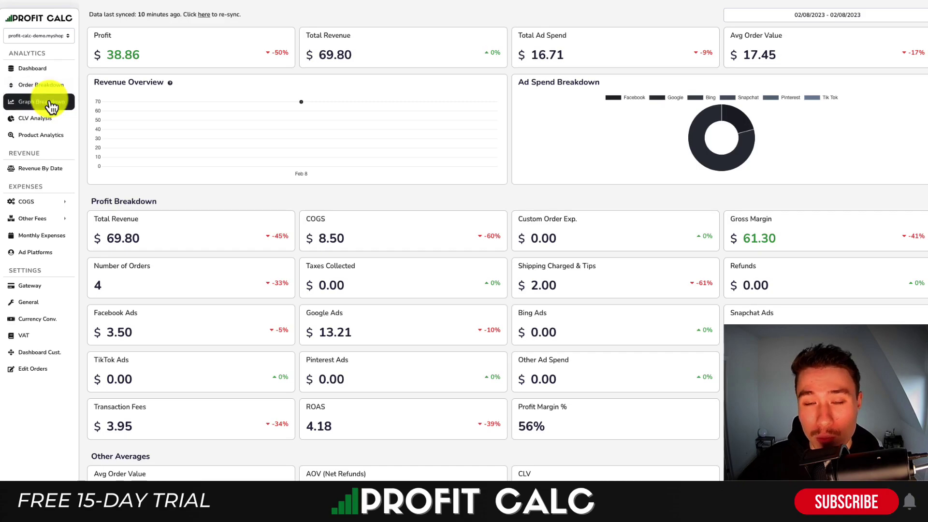